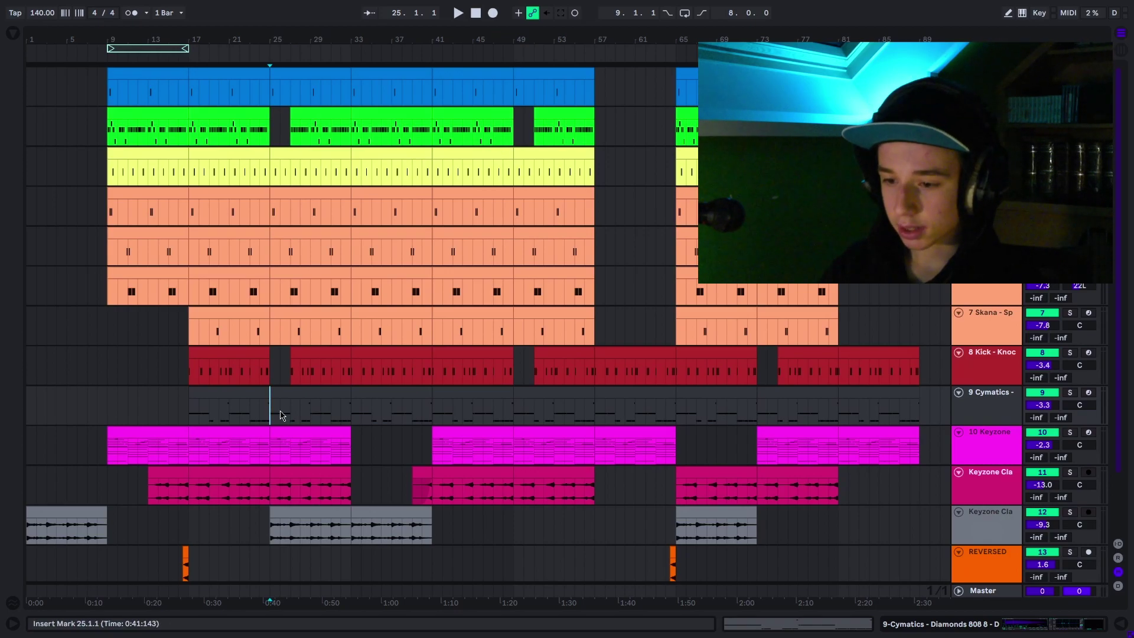
- Select the Cymatics clip at bars 25–33 and start playback from bar 25
left_click(295, 395)
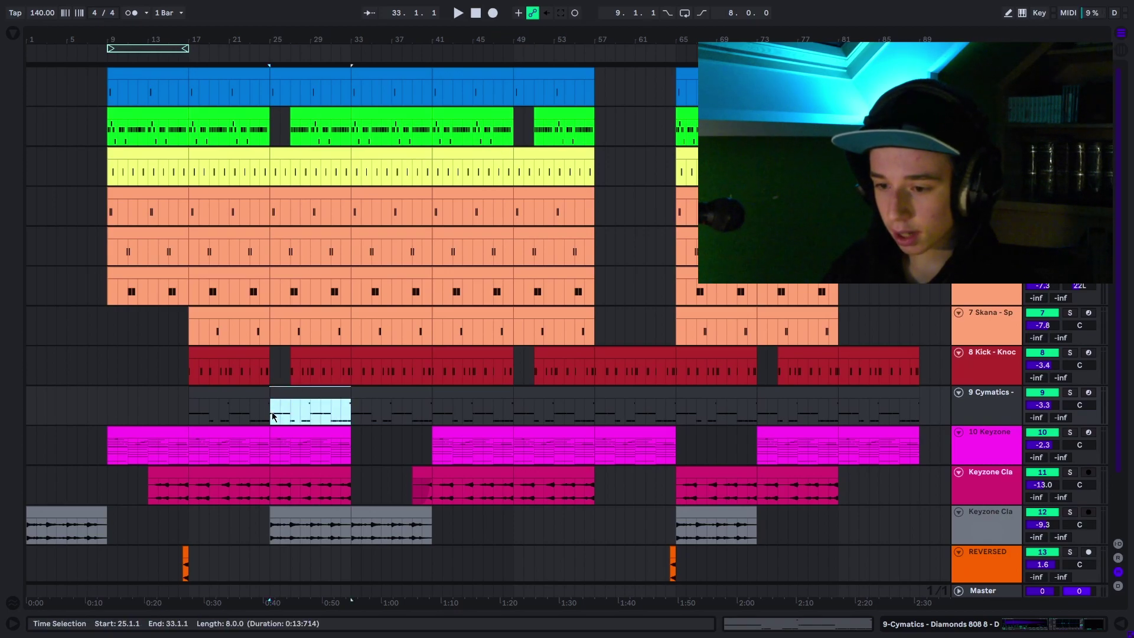
left_click(273, 419)
key("space")
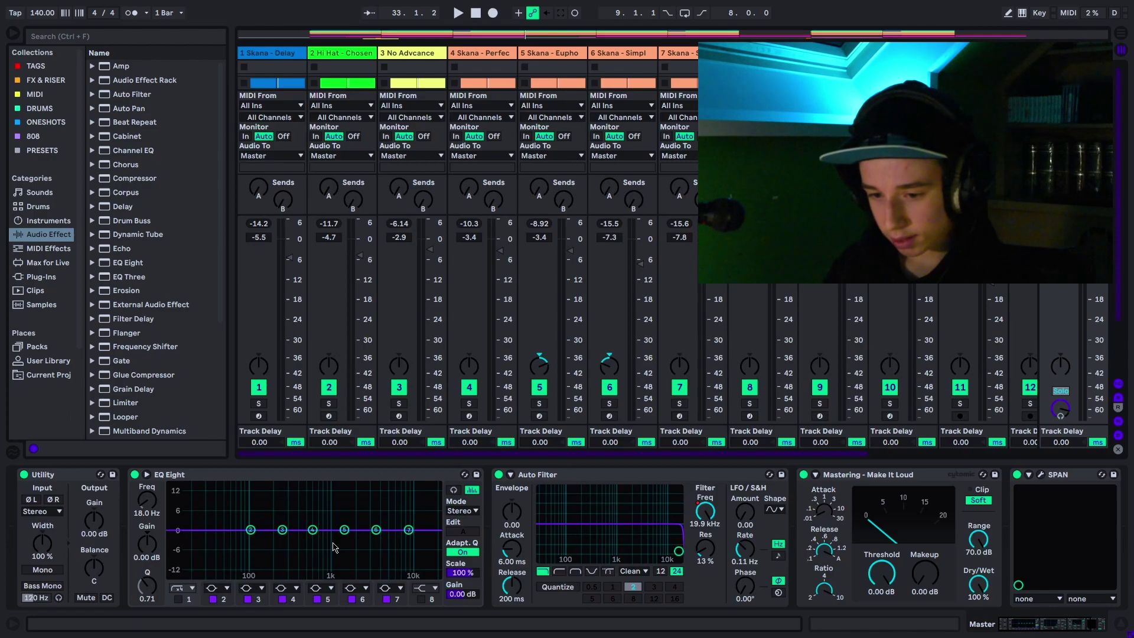
scroll(632, 548, "right", 5)
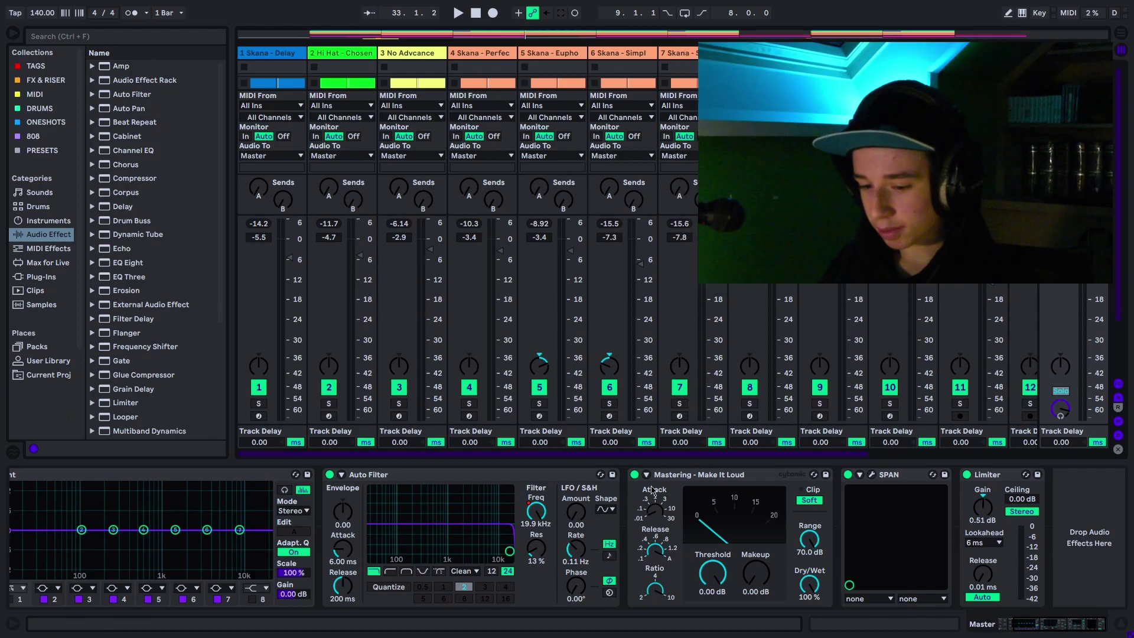
key("space")
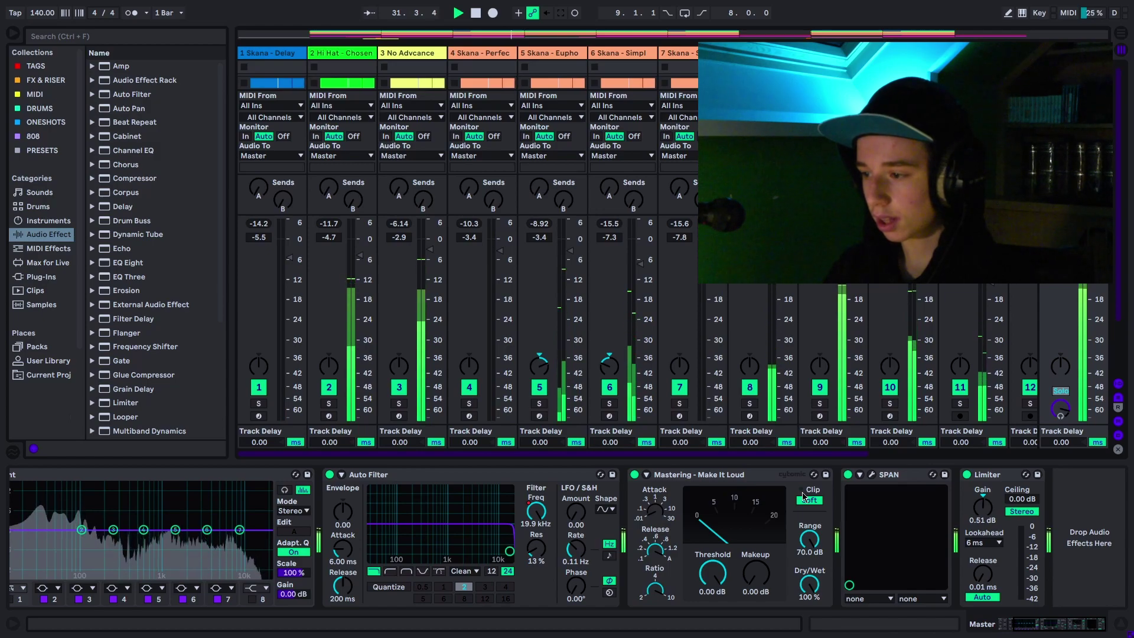
key("space")
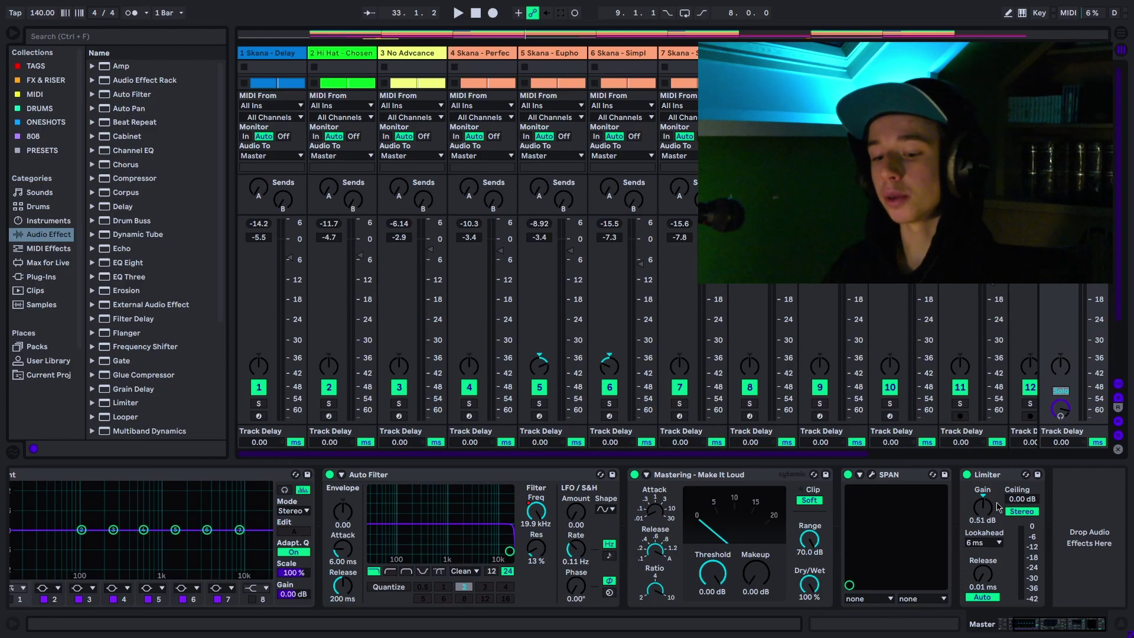
left_click(13, 33)
key("Tab")
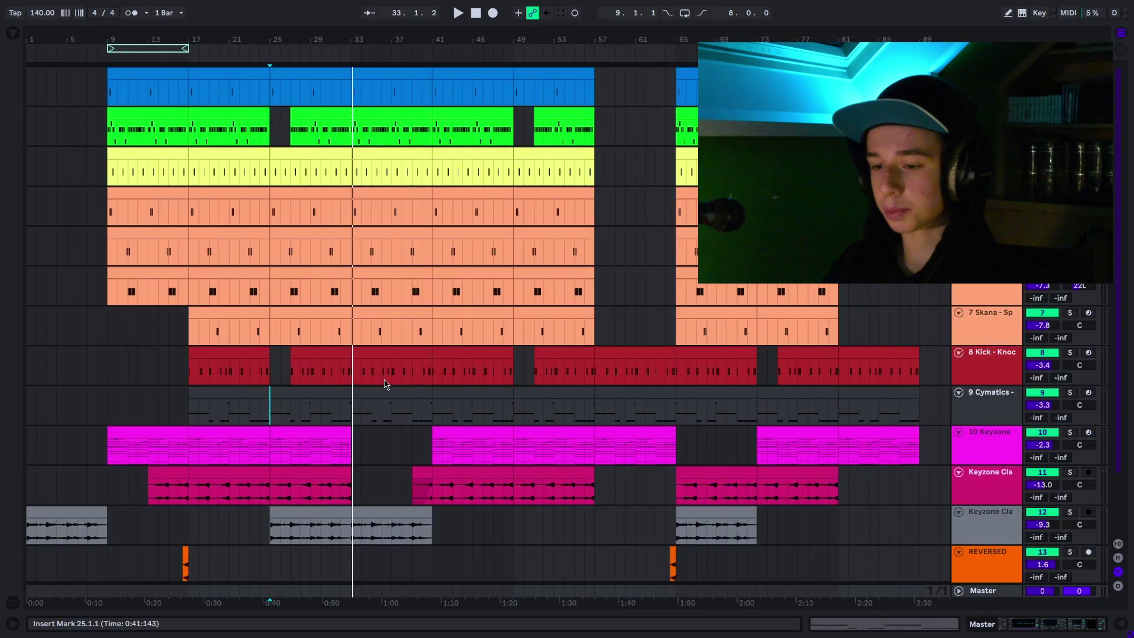
- Select all of track 12 from bar 1 to bar 90
left_click(65, 514)
left_click(993, 524)
scroll(1011, 477, "down", 2)
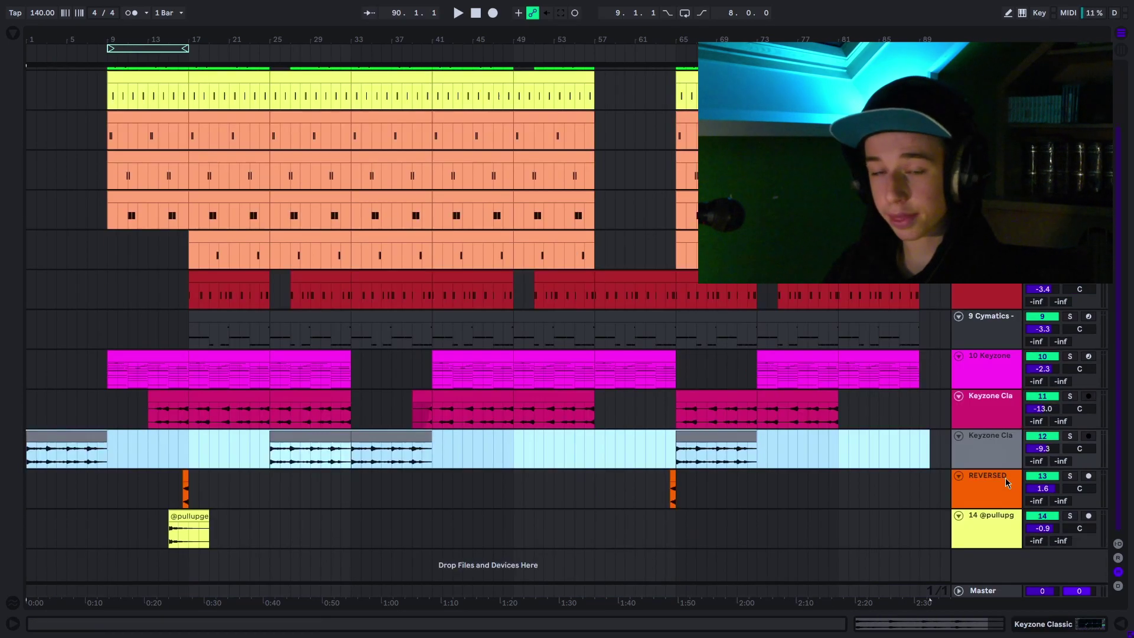
scroll(989, 516, "up", 2)
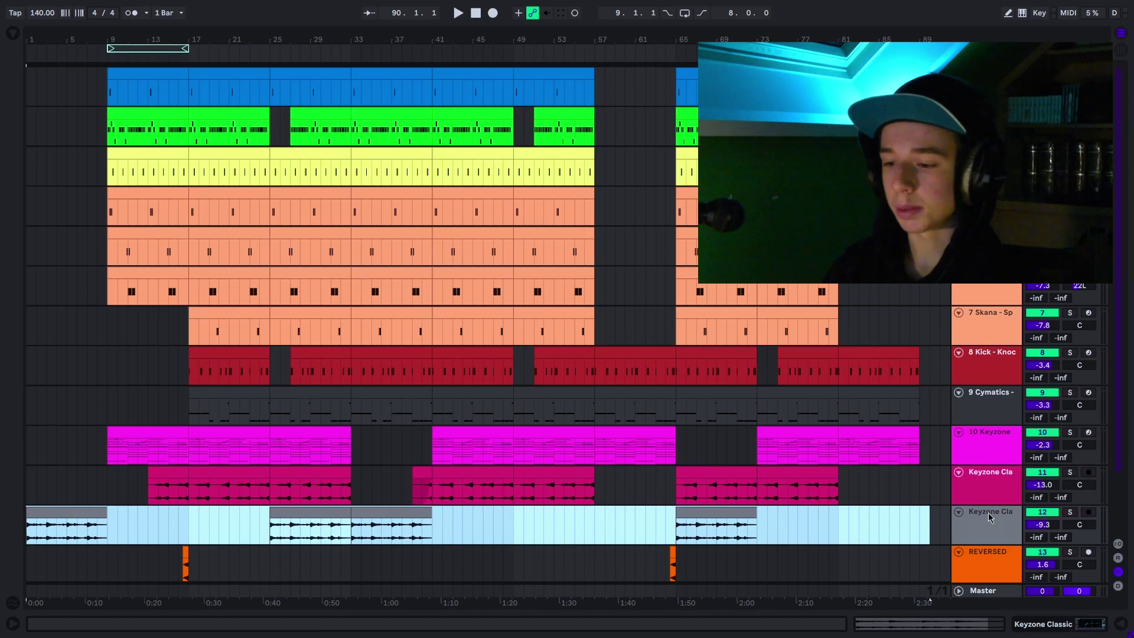
- Open and close the export settings, then set the insert mark at bar 29 on the Keyzone clip
key("ctrl+shift+r")
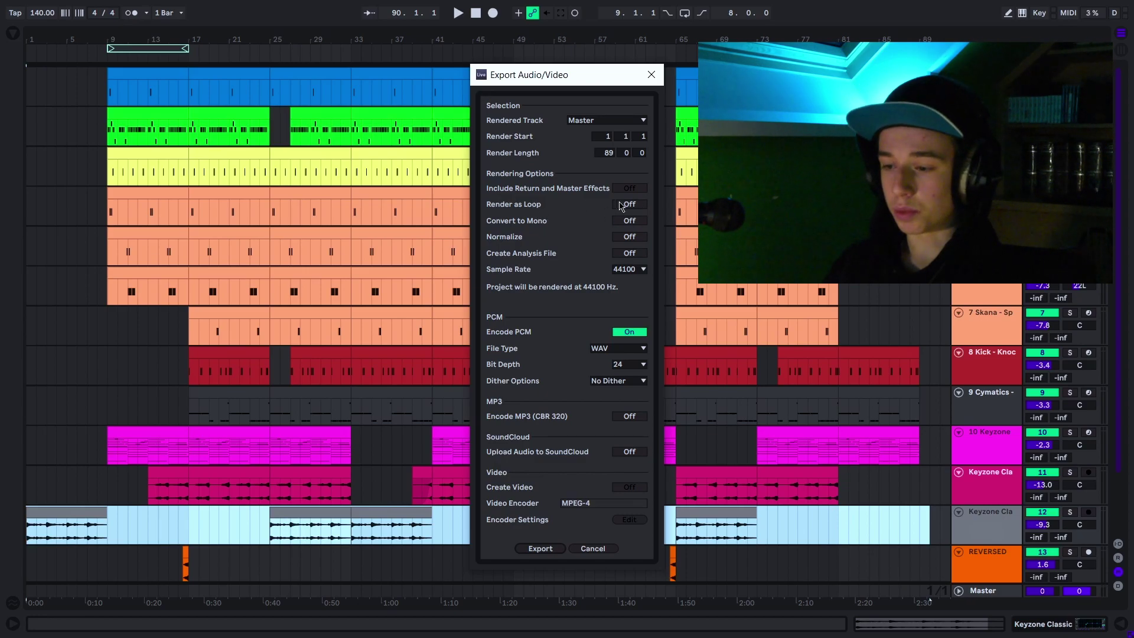
key("Escape")
left_click(315, 495)
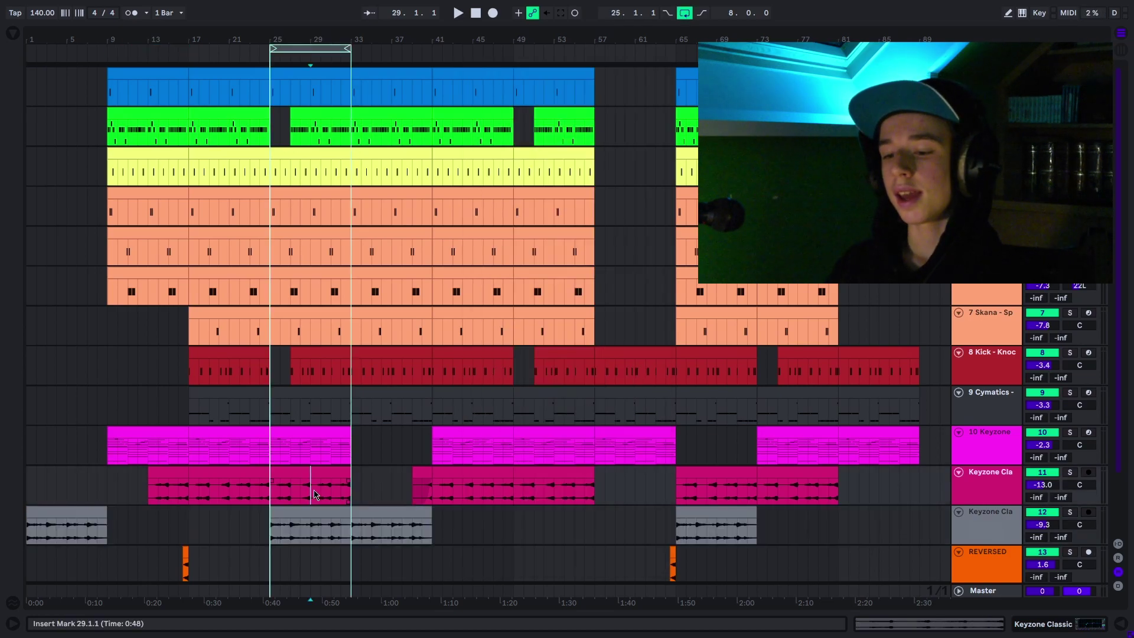
- Loop the Keyzone clip at bars 41–49, play it, then stop playback
left_click(476, 486)
left_click(477, 469)
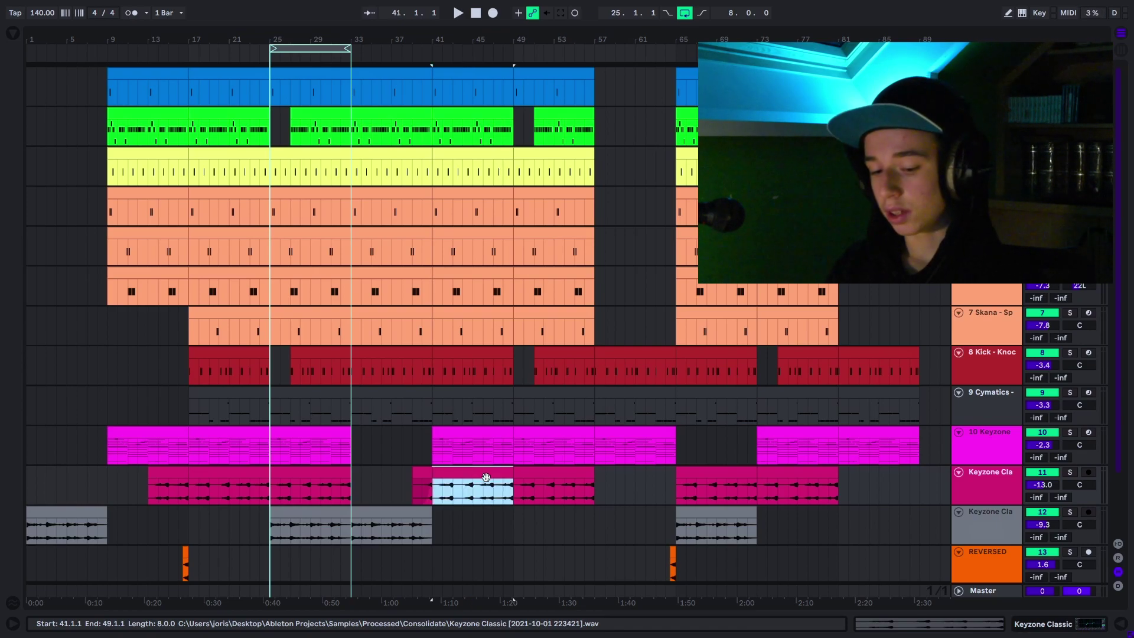
key("ctrl+l")
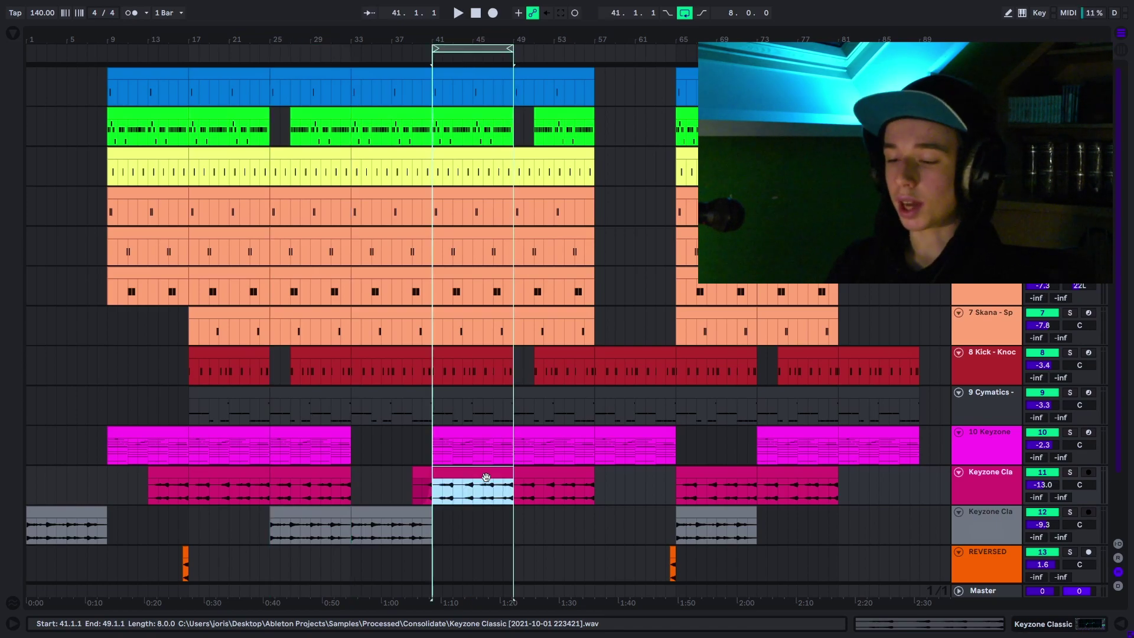
key("space")
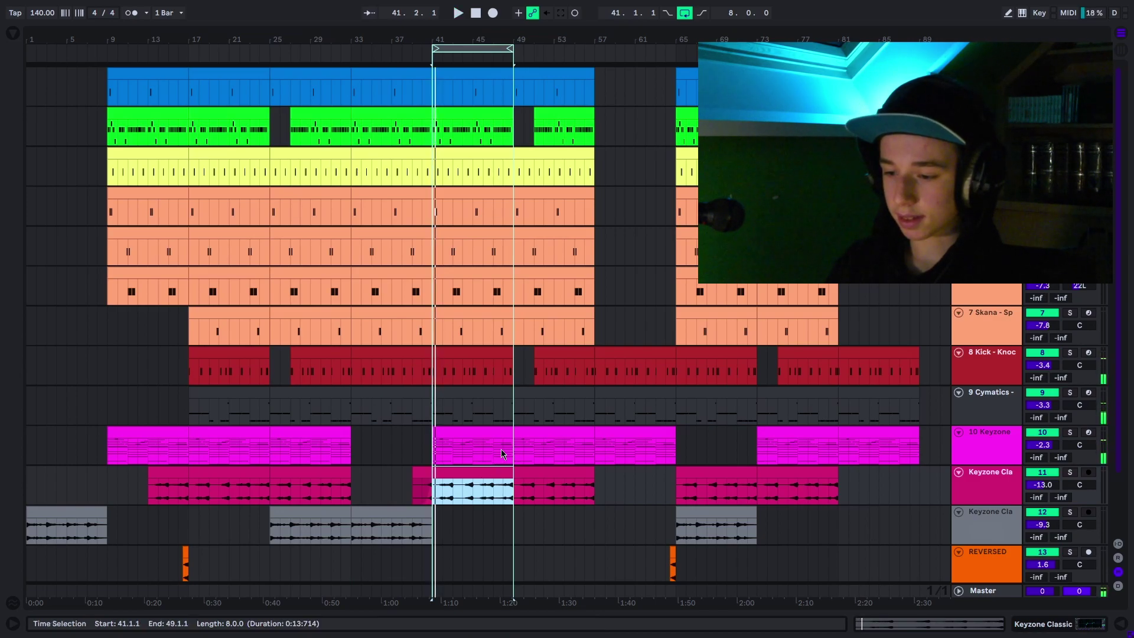
left_click(501, 450)
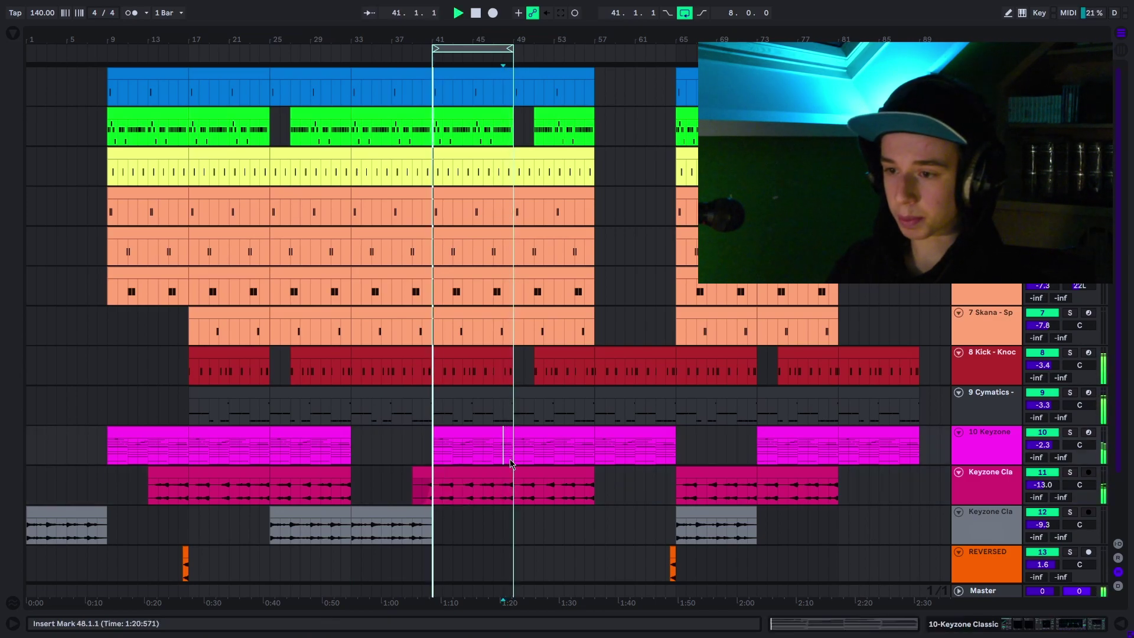
left_click(436, 455)
key("space")
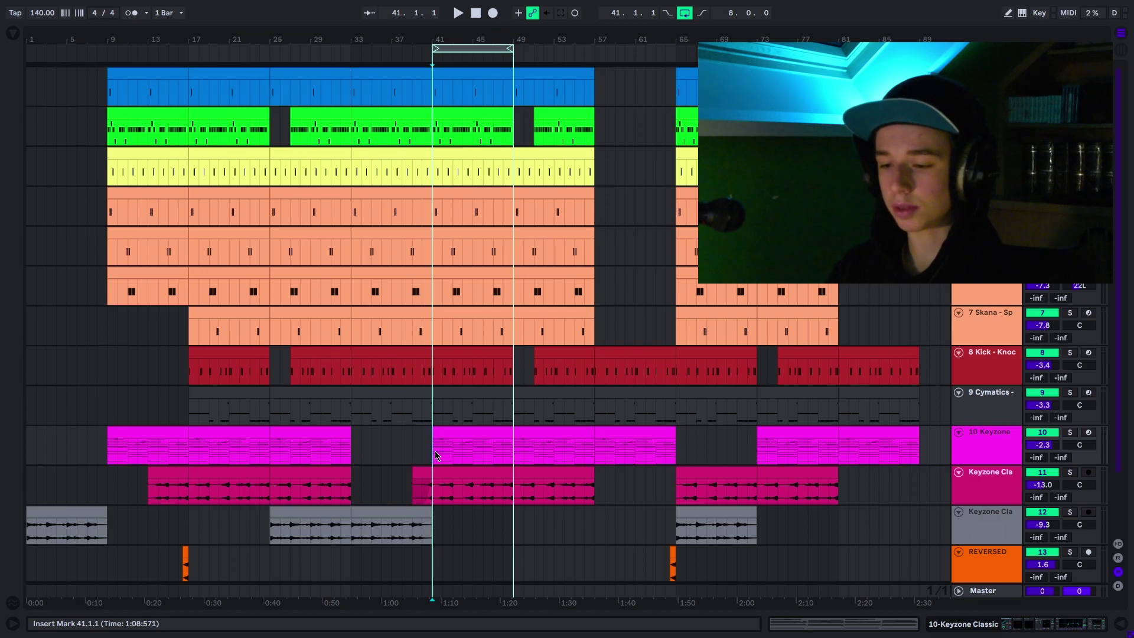
- Place the insert mark at bar 48 in the Keyzone clip and turn arrangement looping off
left_click_drag(501, 448, 512, 449)
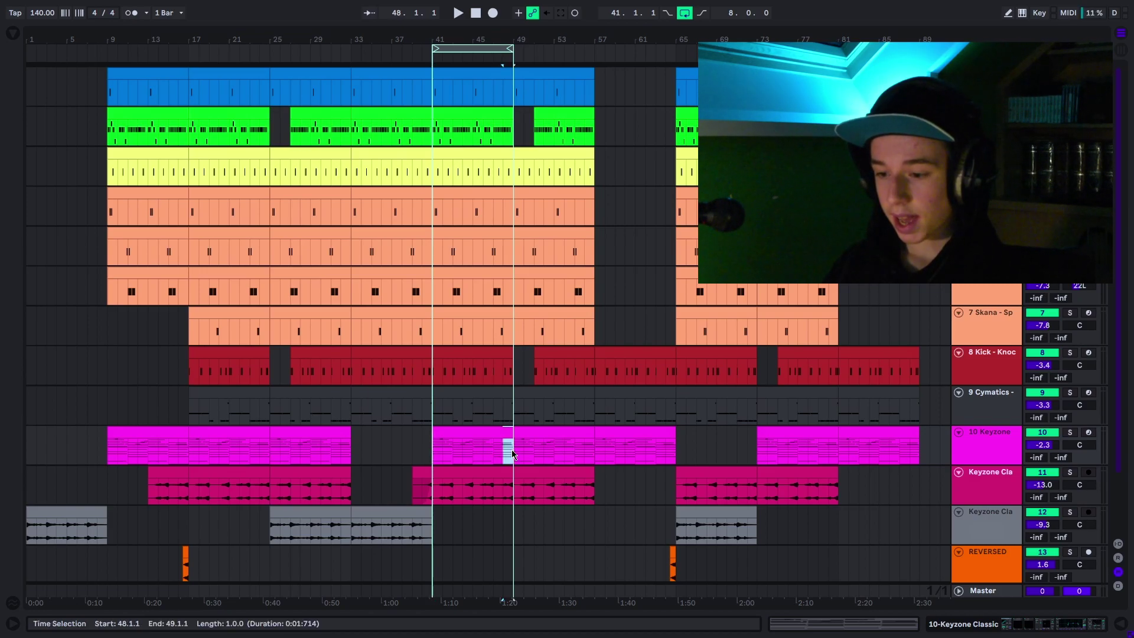
left_click(512, 449)
left_click(503, 458)
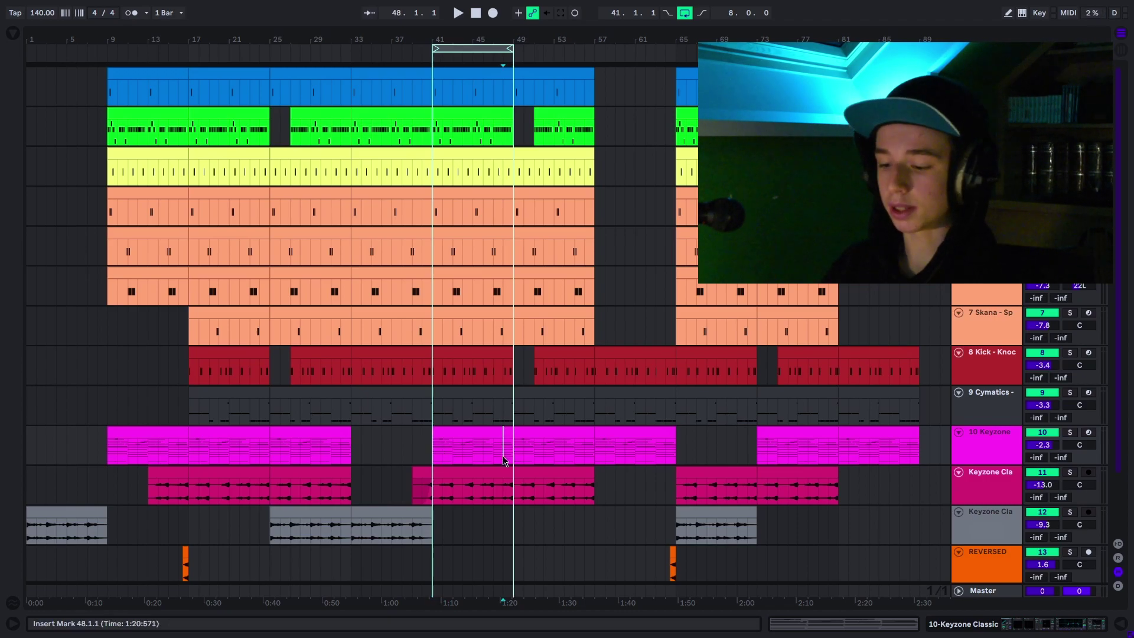
key("ctrl+l")
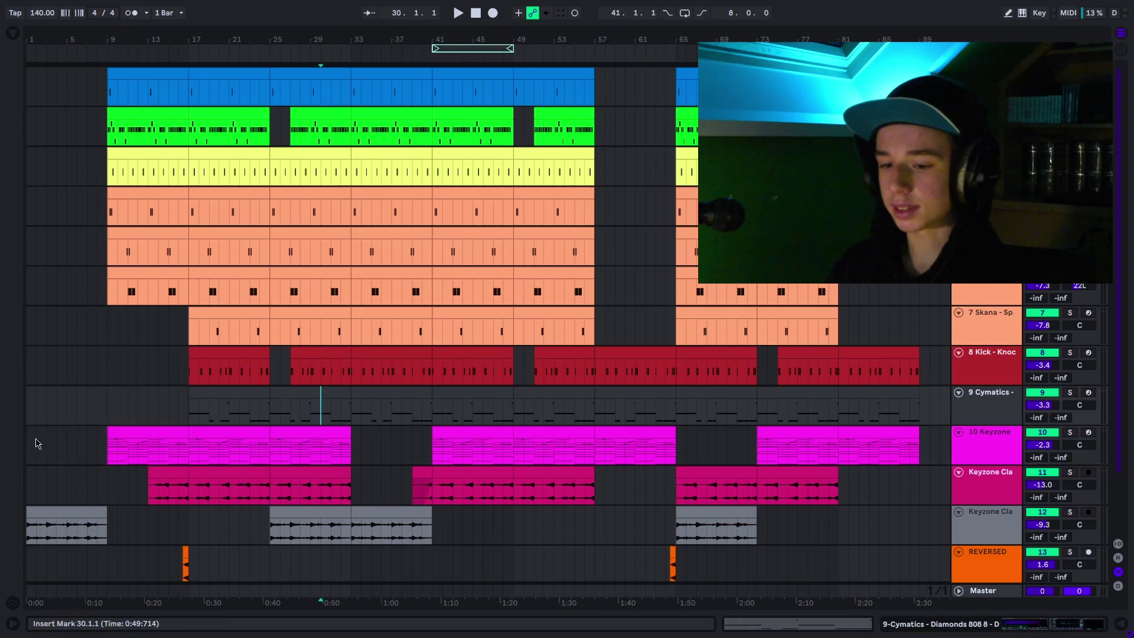
- Select track 12 from bar 1 to bar 90 and open the audio export settings
left_click_drag(29, 444, 982, 478)
left_click(868, 482)
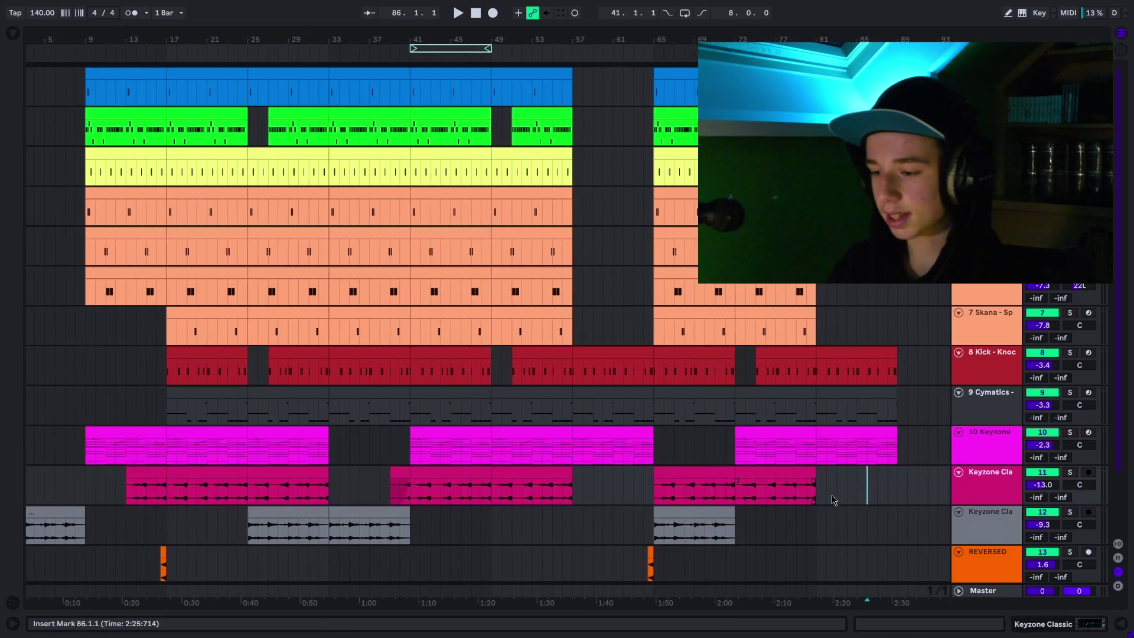
left_click(63, 514)
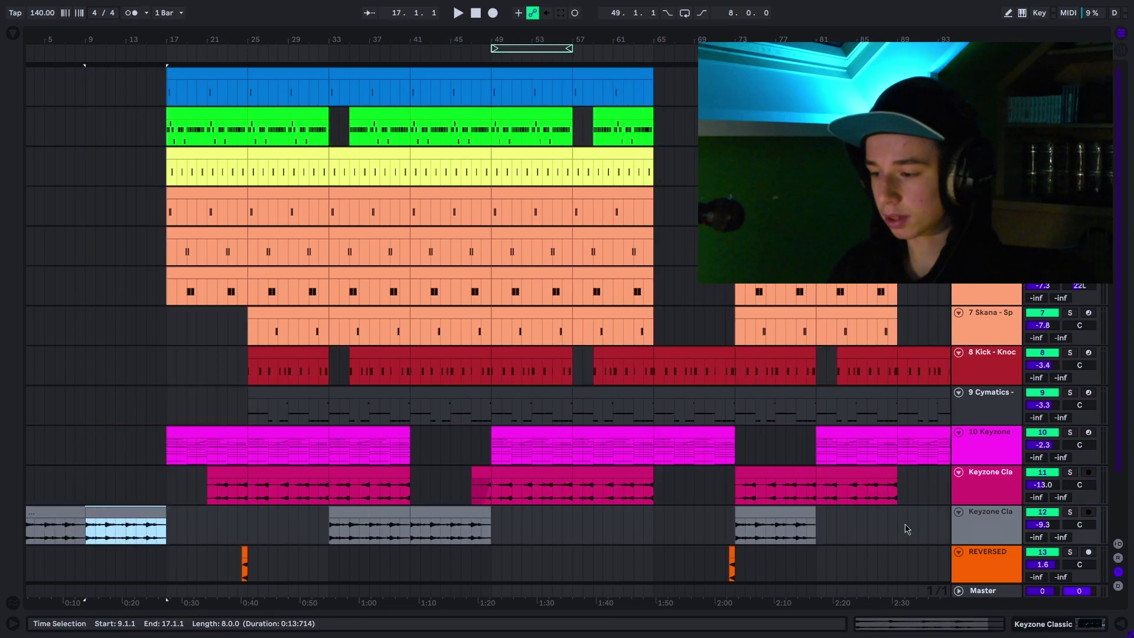
left_click(904, 526, "shift")
key("ctrl+shift+r")
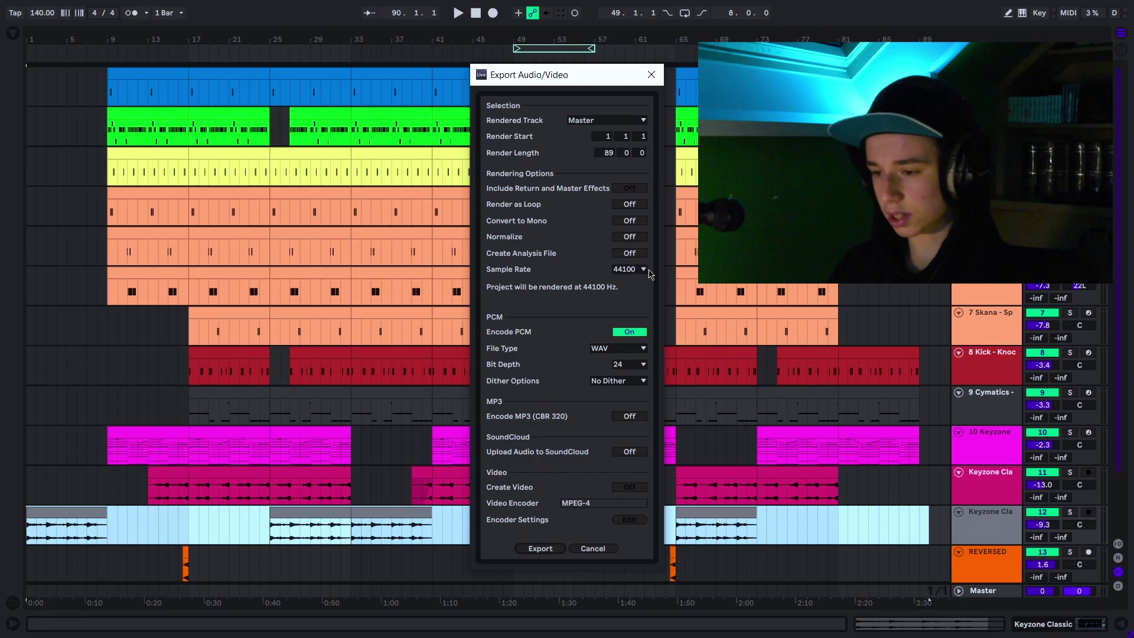
left_click(645, 271)
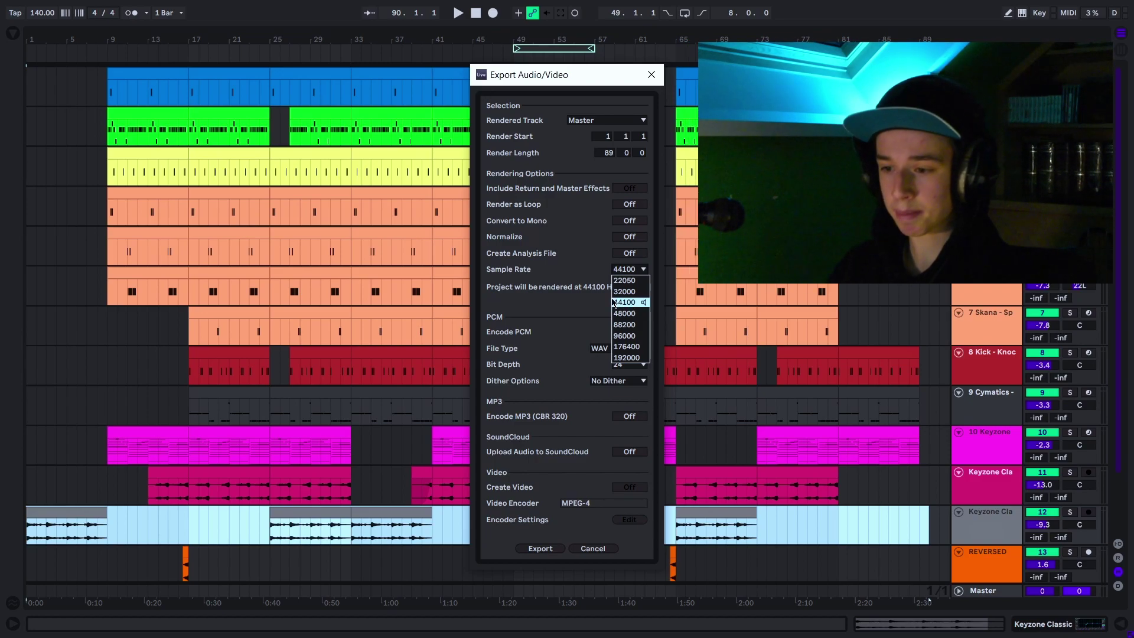
left_click(618, 302)
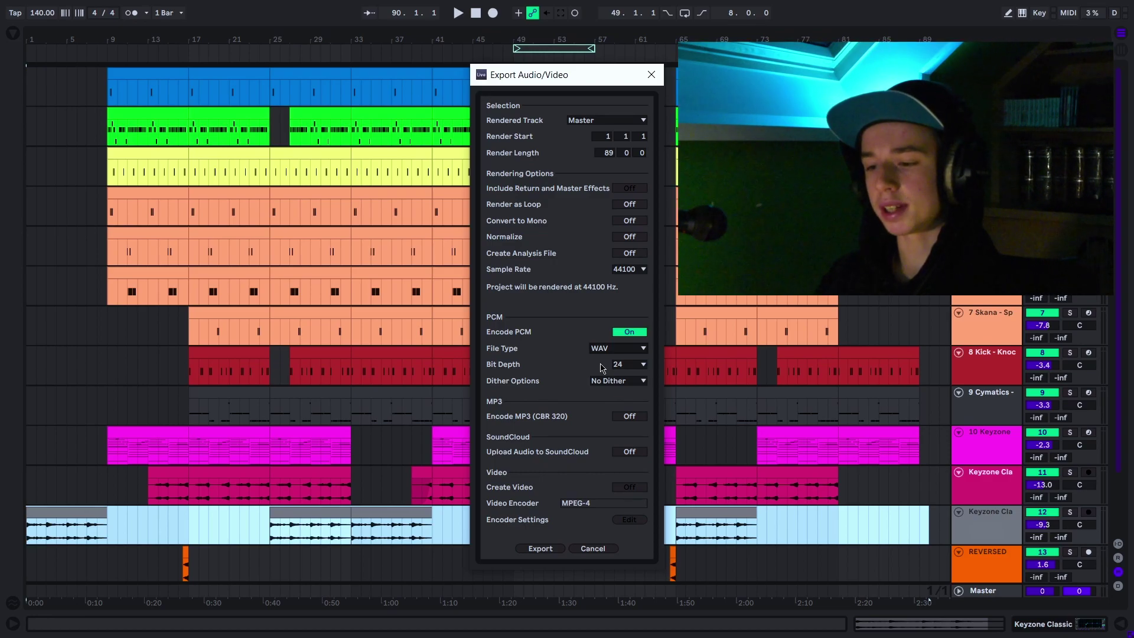
left_click(623, 365)
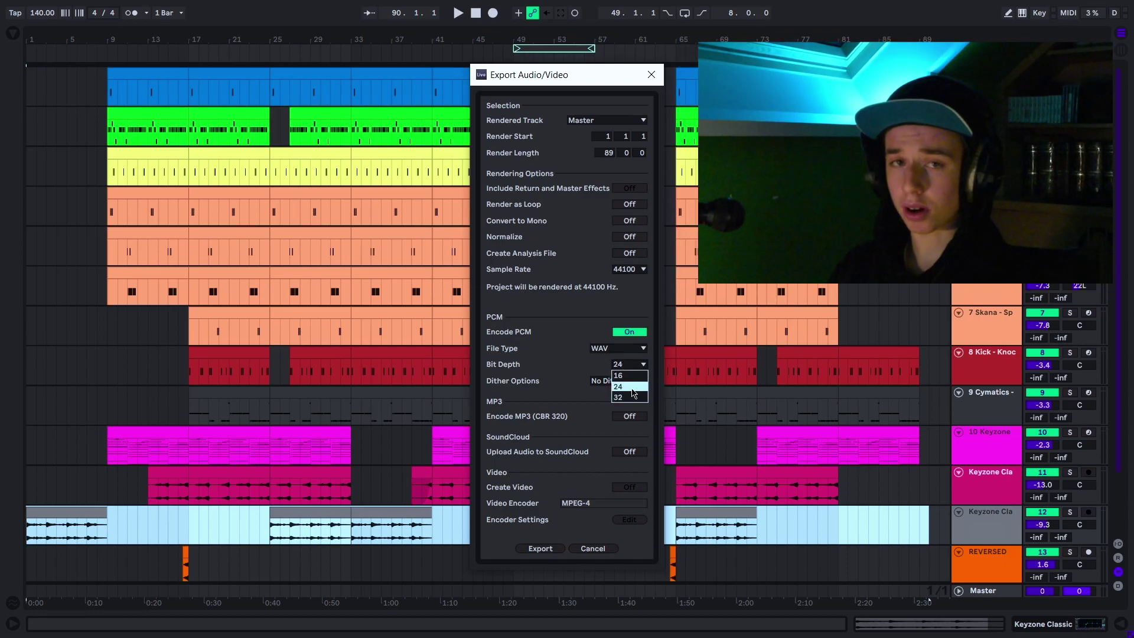
left_click(631, 388)
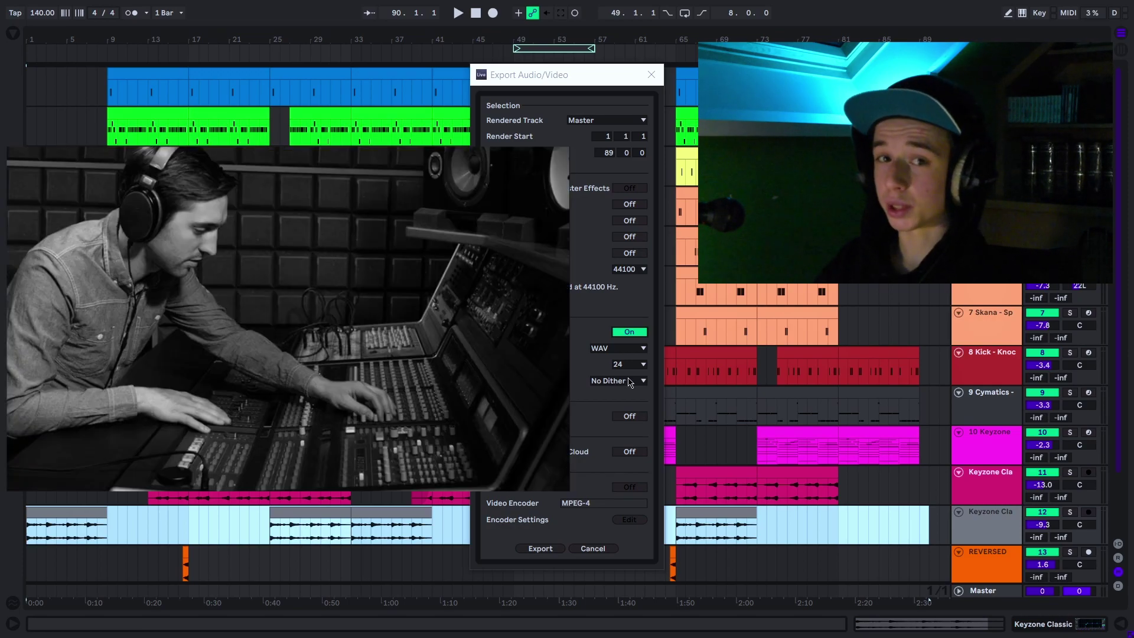
left_click(631, 381)
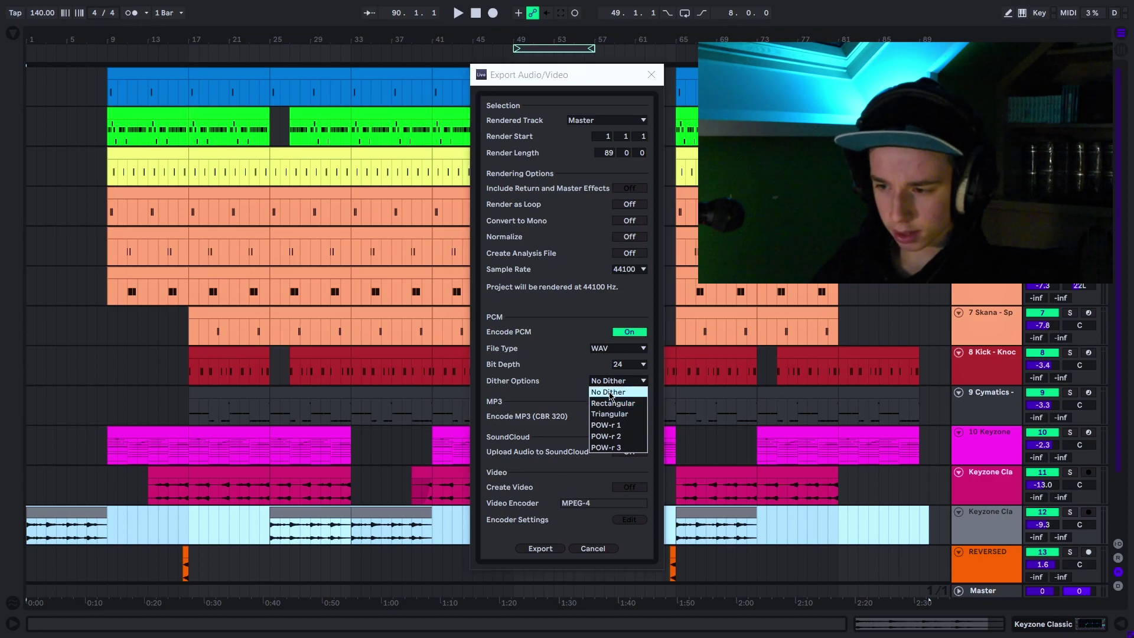
- Keep No Dither, turn MP3 (CBR 320) encoding on and PCM encoding off
left_click(618, 392)
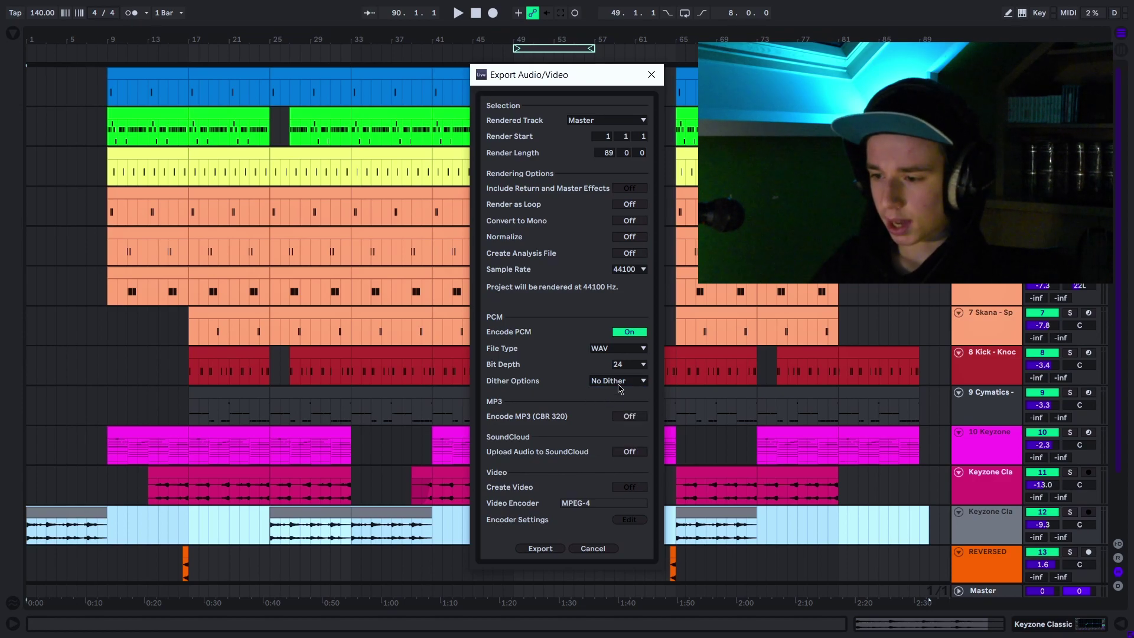
left_click(627, 417)
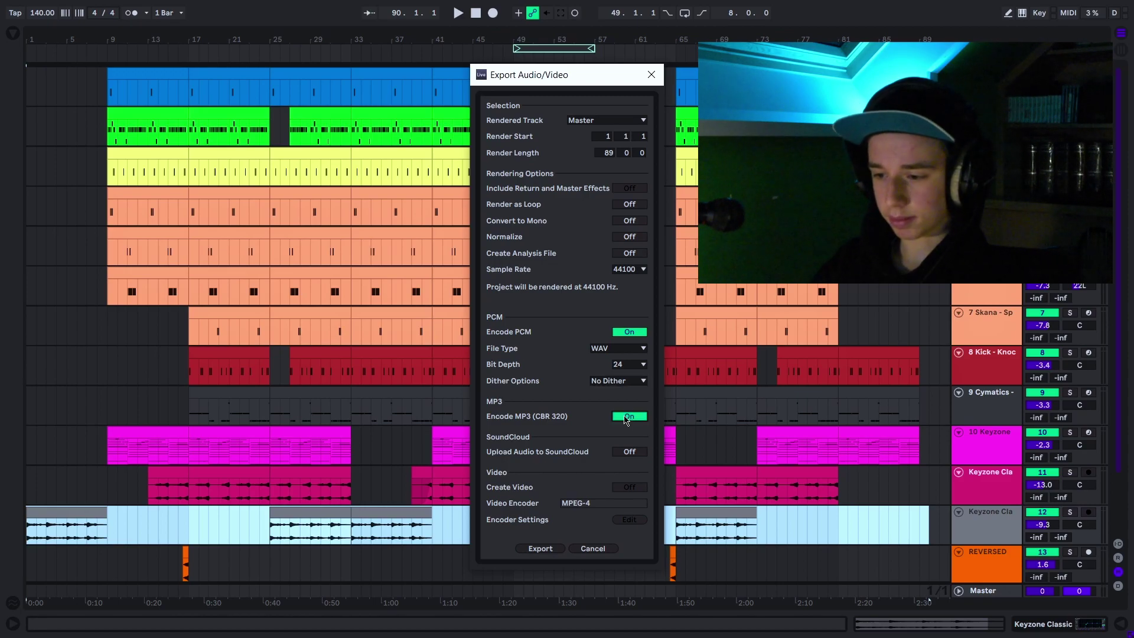
left_click(625, 334)
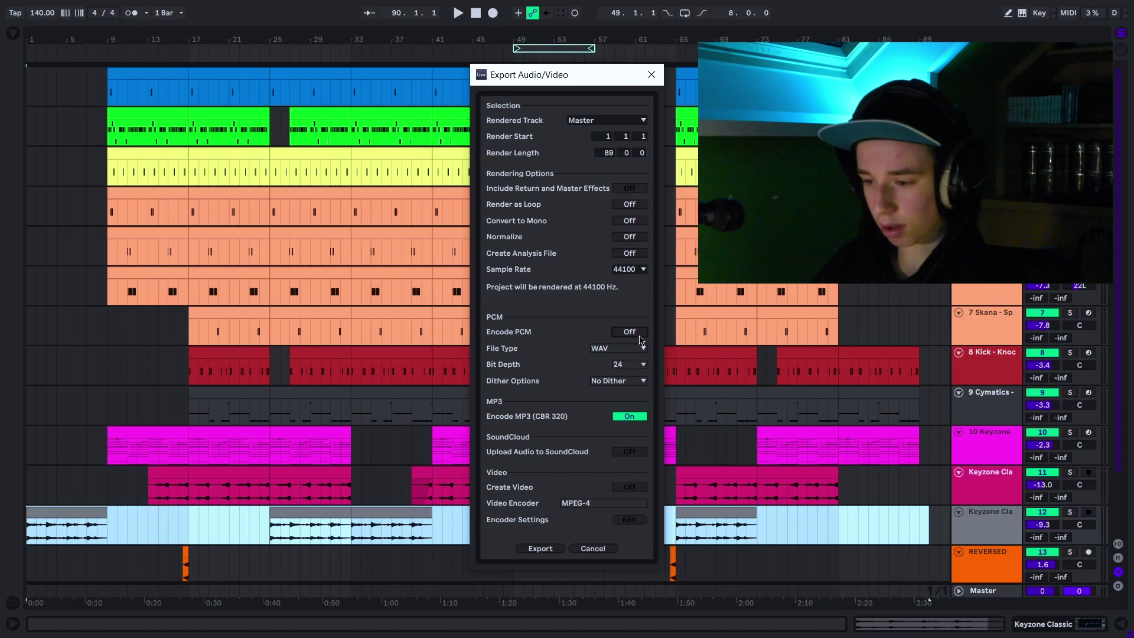
- Turn MP3 encoding off and PCM encoding back on for 24-bit WAV output
left_click(629, 417)
left_click(629, 332)
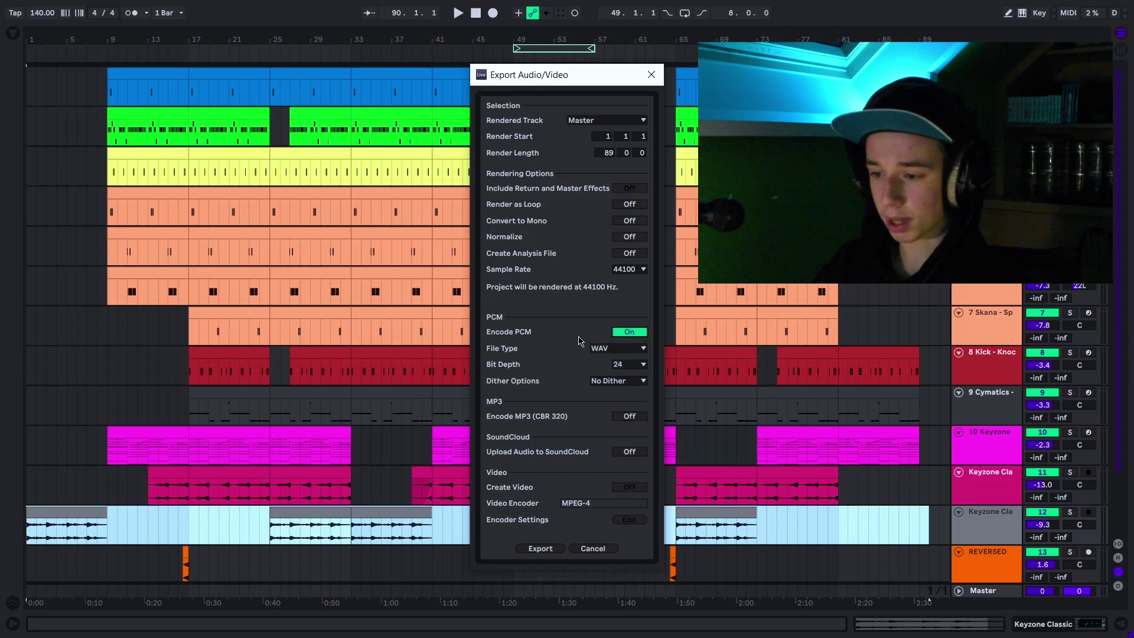